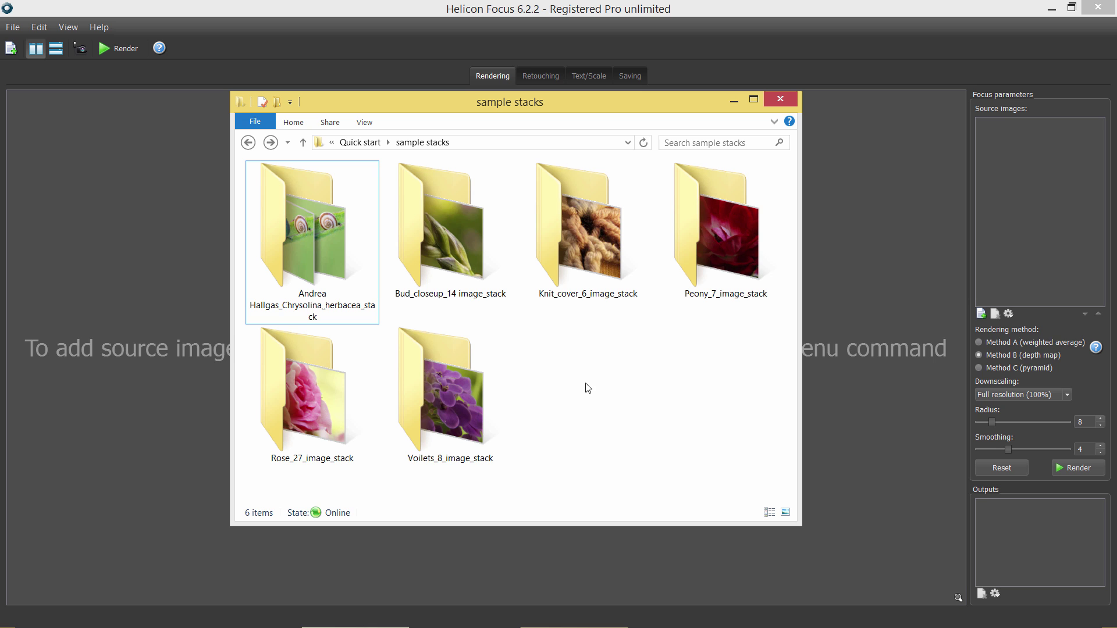
Step: Select DSC00298 through DSC00324 in the beetle stack folder and drop them into Source images
double_click(344, 288)
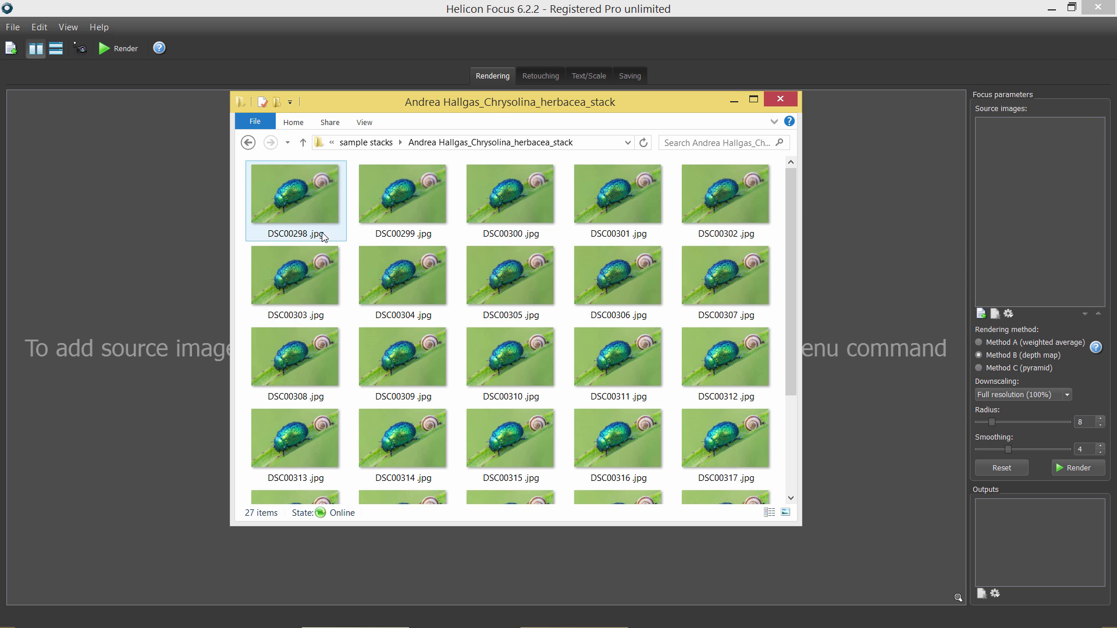
left_click(318, 198)
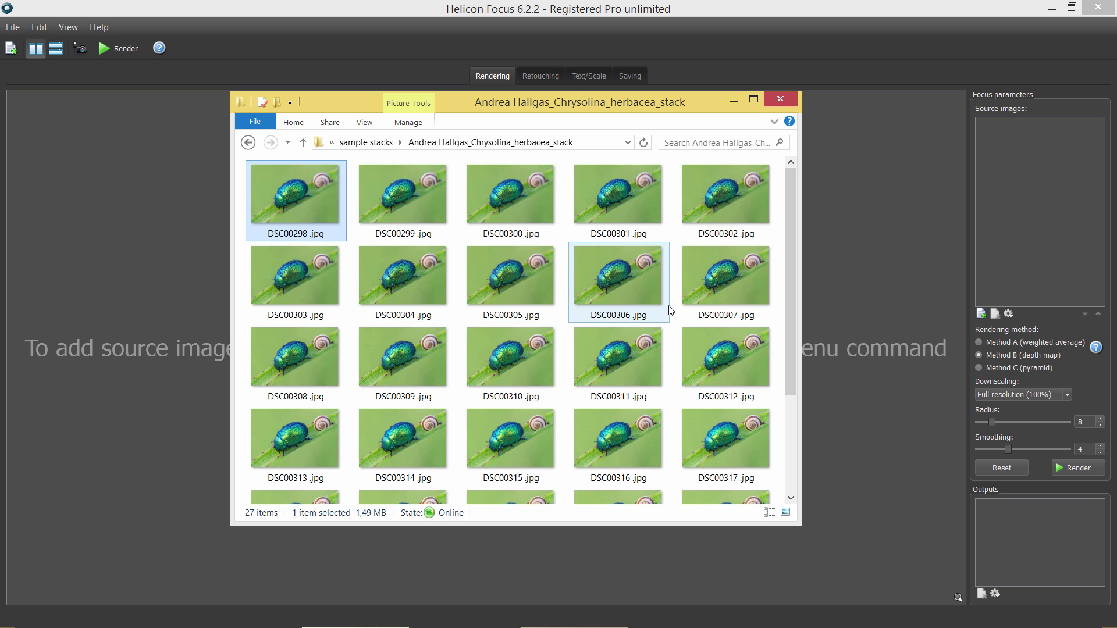
left_click_drag(788, 331, 791, 427)
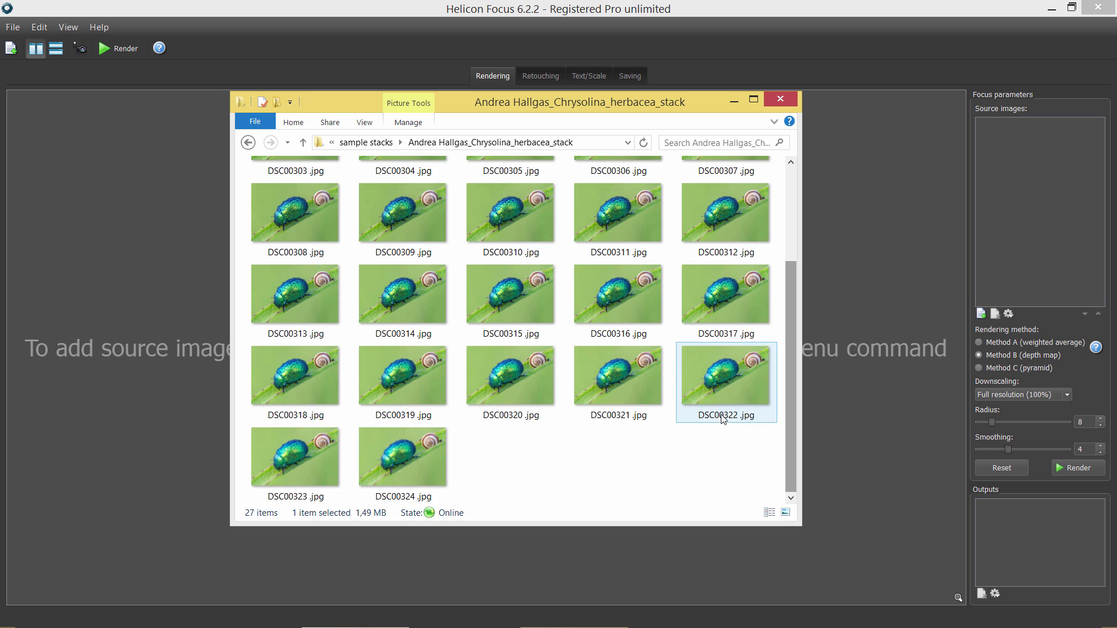
left_click(424, 450, "shift")
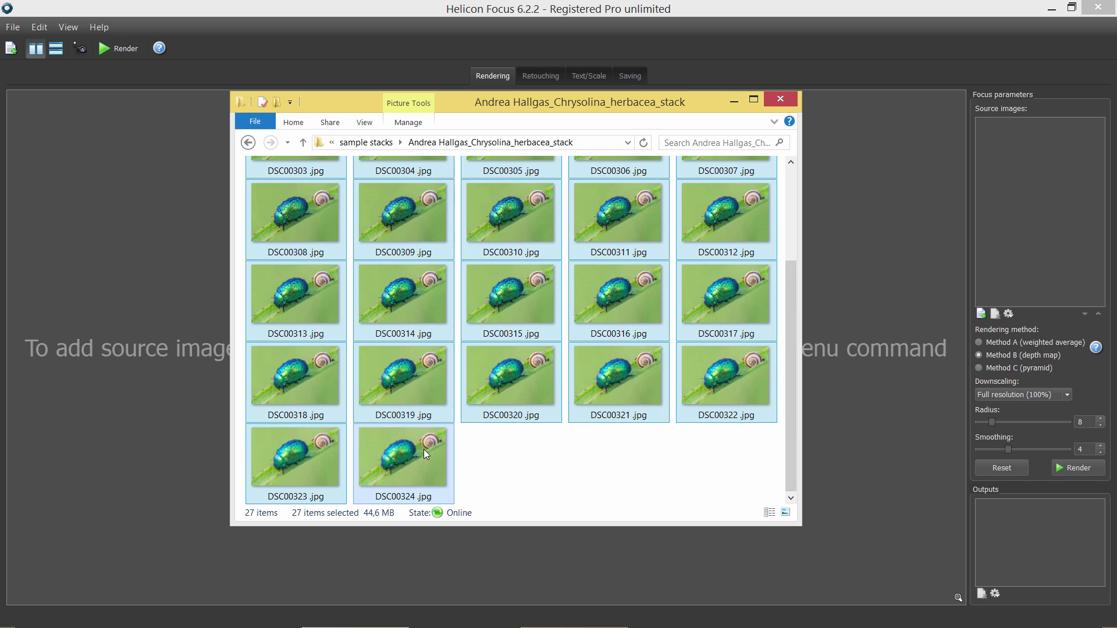
left_click_drag(423, 450, 883, 393)
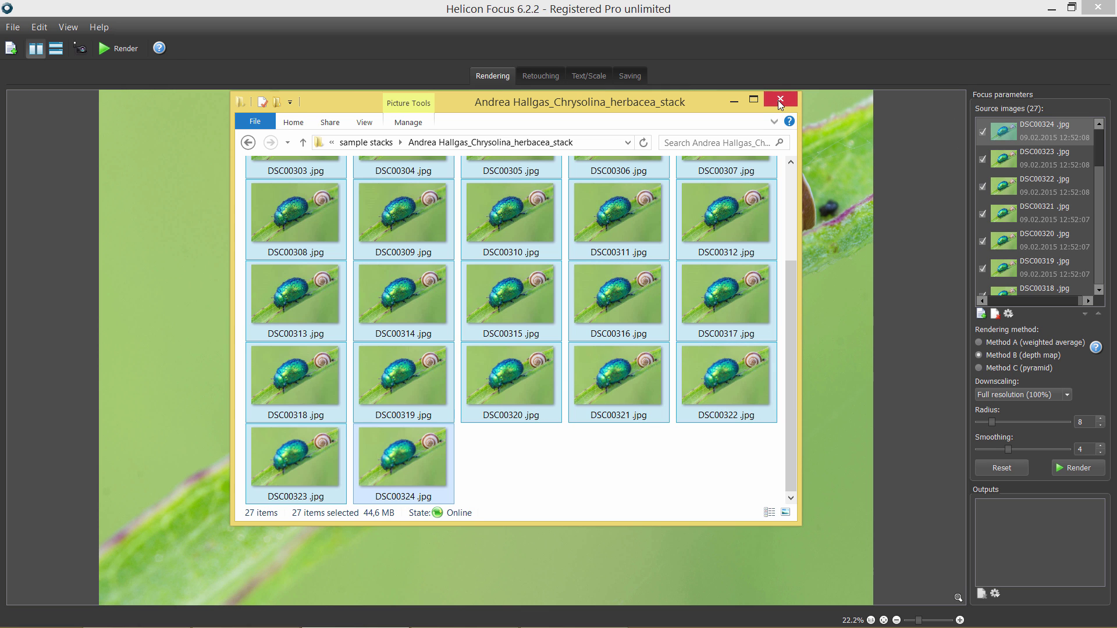
Step: Close the File Explorer window to return to Helicon Focus
left_click(779, 101)
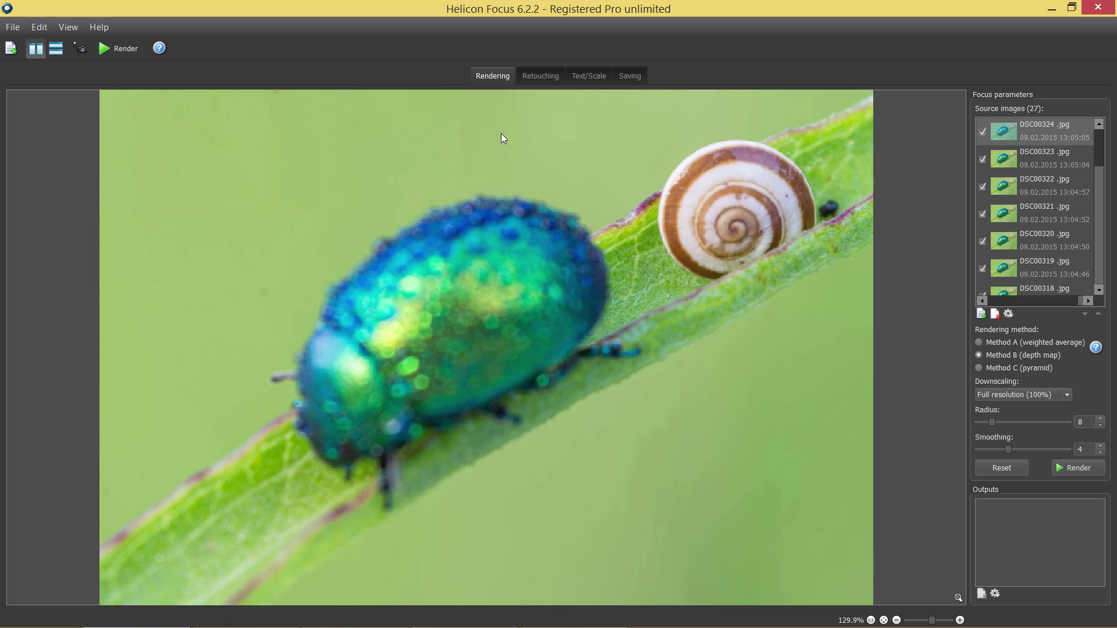
Step: Render the 27-image stack and inspect the result with the 100% loupe
left_click(134, 50)
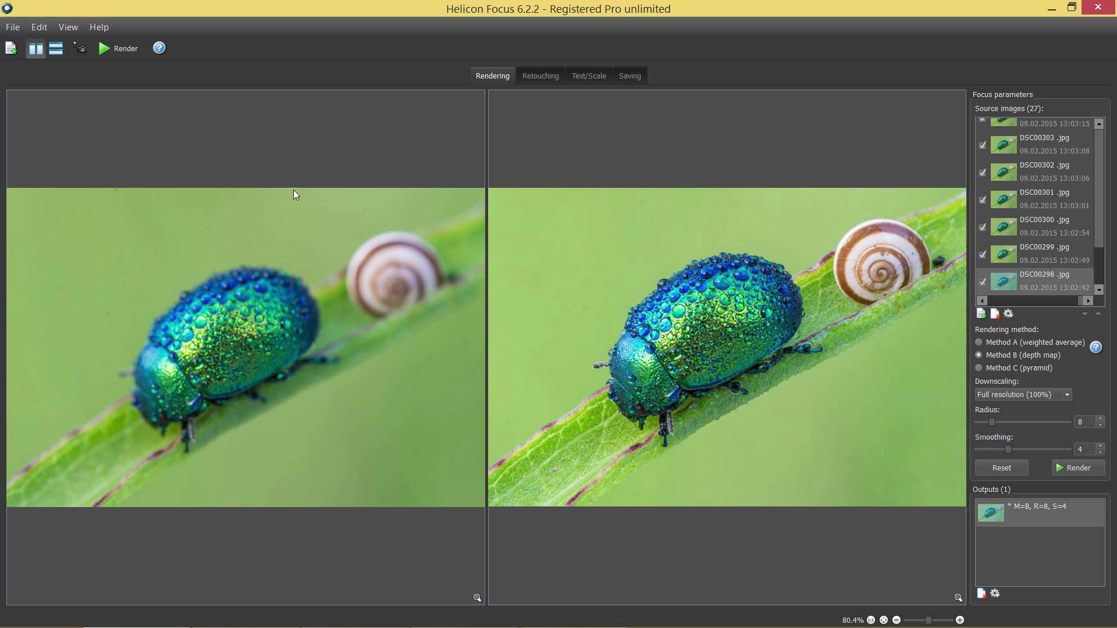
mouse_move(599, 371)
left_mouse_down()
mouse_move(716, 320)
mouse_move(659, 381)
left_mouse_up()
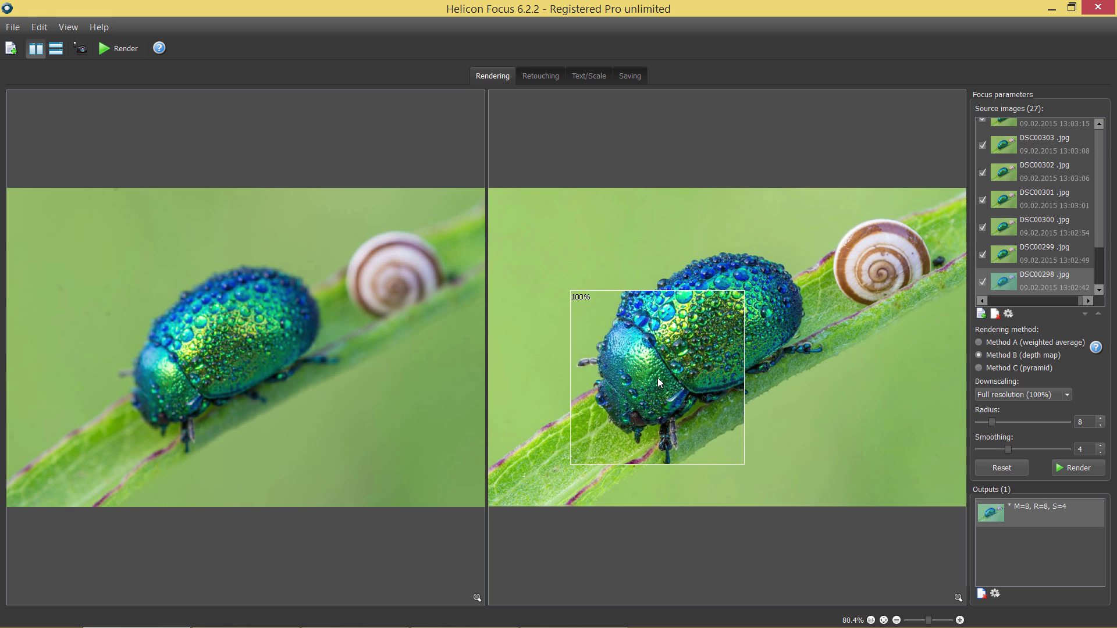
Step: Save the rendered beetle image under its suggested JPEG name at quality 80
left_click_drag(659, 381, 659, 382)
left_click(631, 75)
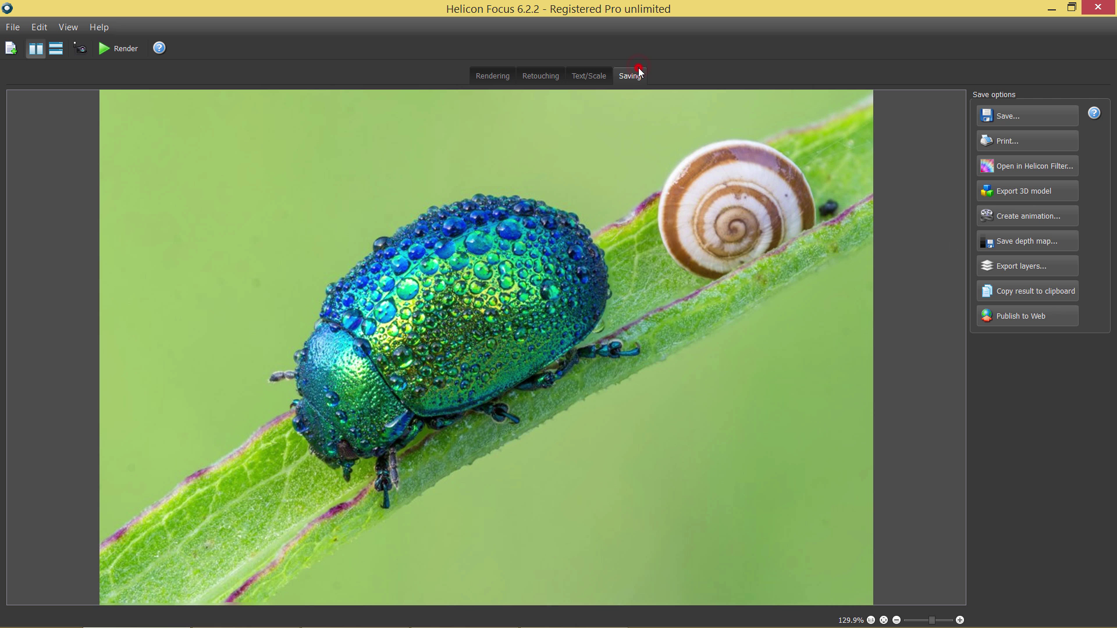
left_click(989, 121)
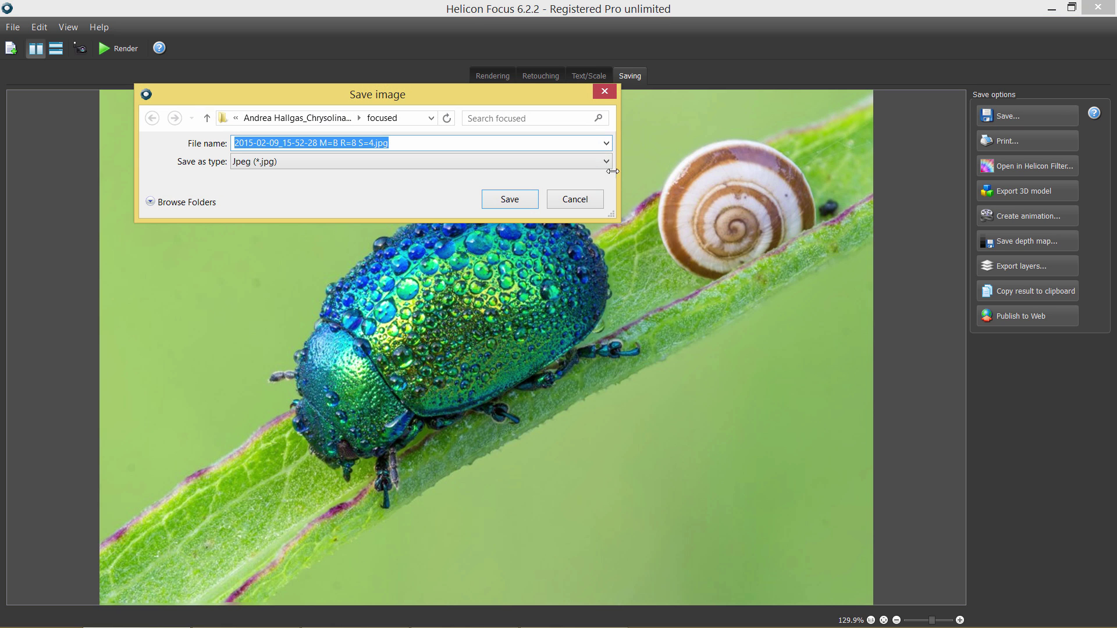
left_click(524, 206)
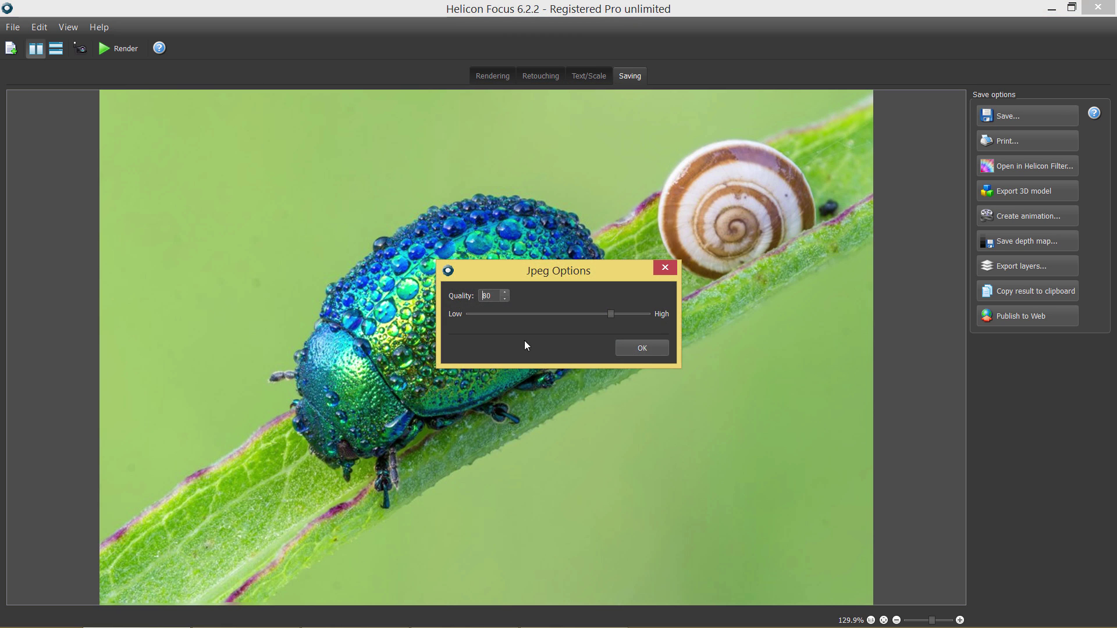
left_click(620, 348)
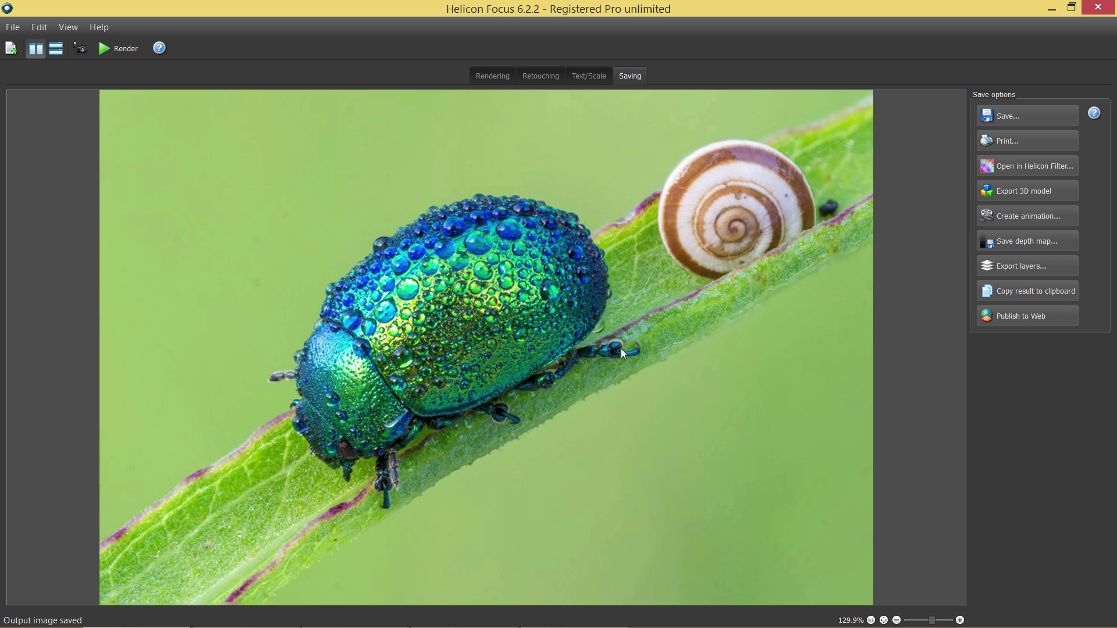